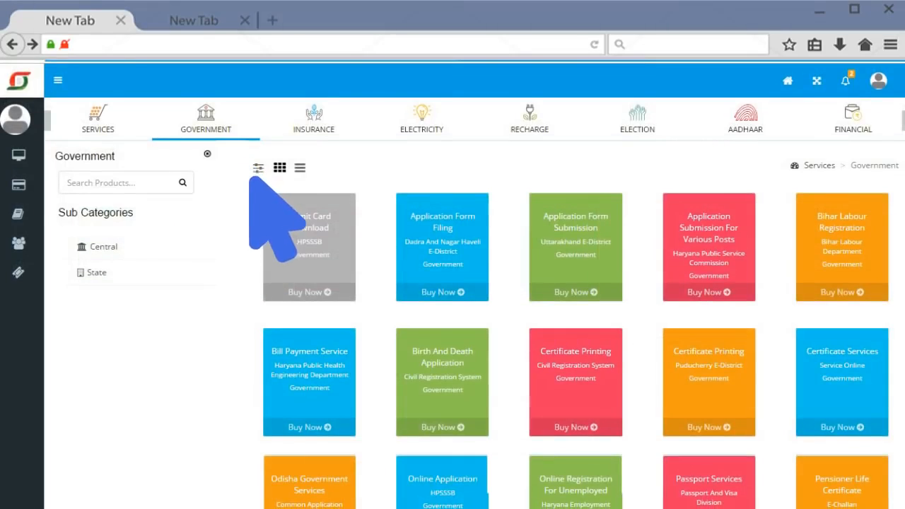
Step: Search Government services for 'Fasal' and buy the Pradhan Mantri Fasal Bima Yojana service
scroll(282, 233, "down", 3)
scroll(322, 251, "down", 3)
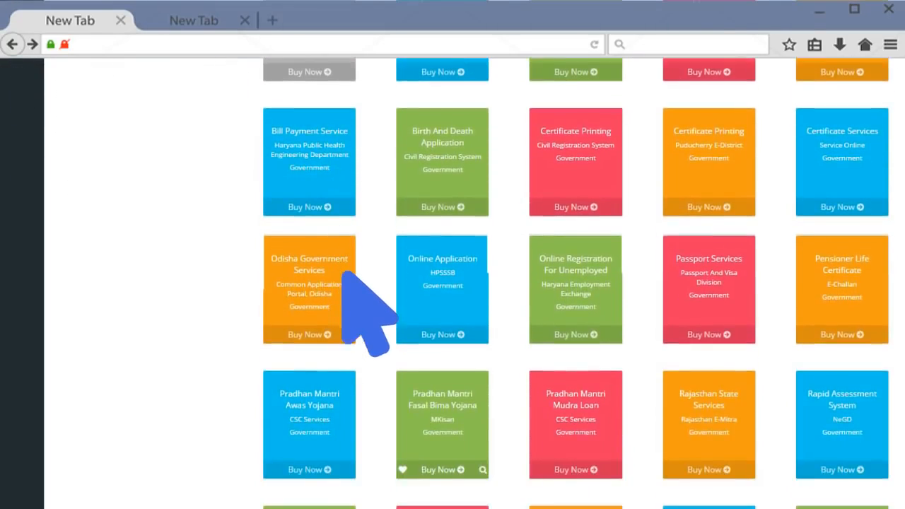
left_click(435, 343)
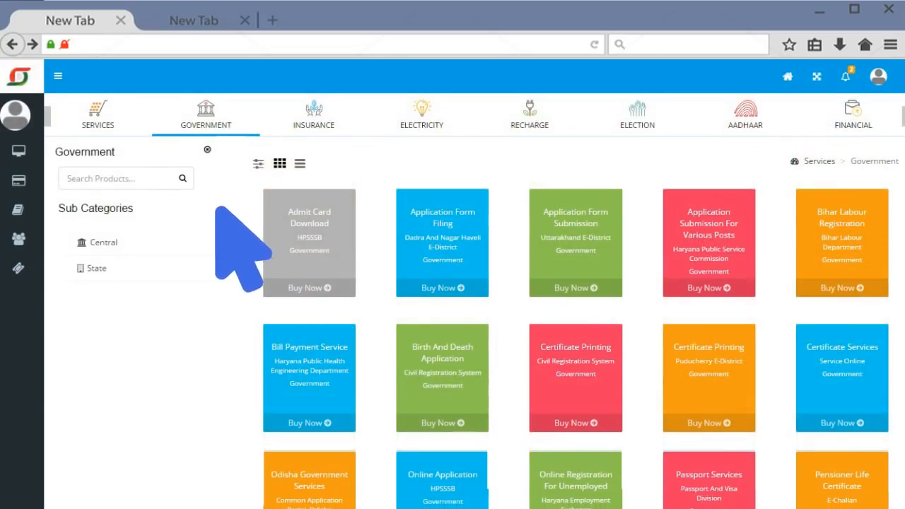
type("Fasal")
left_click(182, 181)
left_click(304, 253)
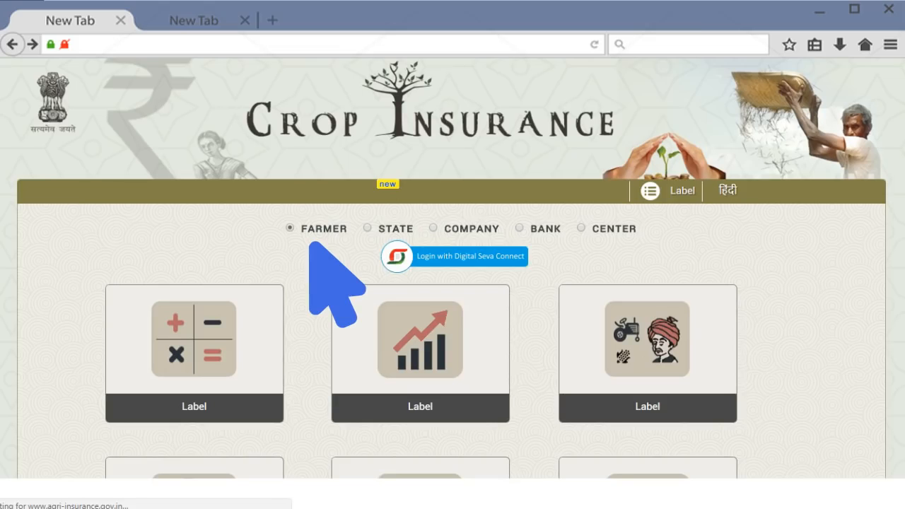
Step: Log in with the CSC account and start a new farmer registration for Himachal Pradesh, Bilaspur
left_click(468, 255)
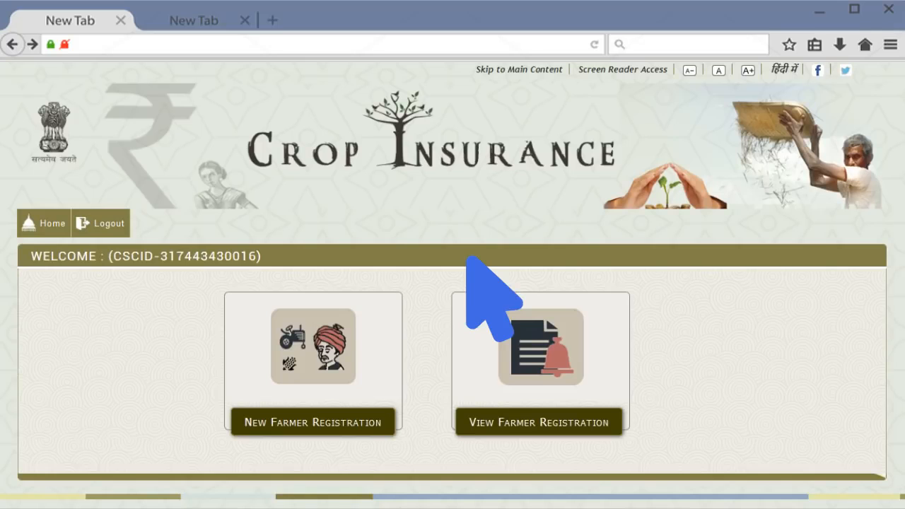
left_click(307, 318)
left_click(344, 287)
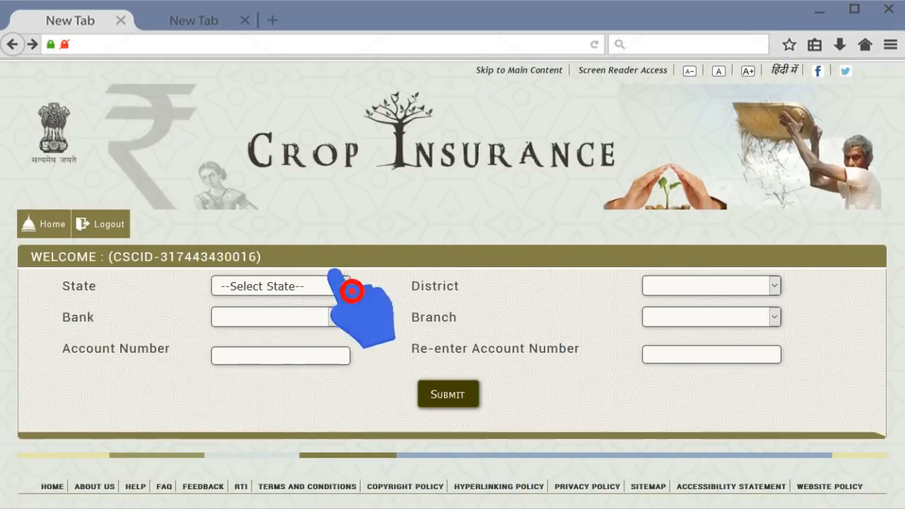
left_click(270, 320)
left_click(774, 286)
left_click(714, 306)
Step: Choose Punjab National Bank, Bilaspur branch, enter the bank account number twice and submit
left_click(333, 317)
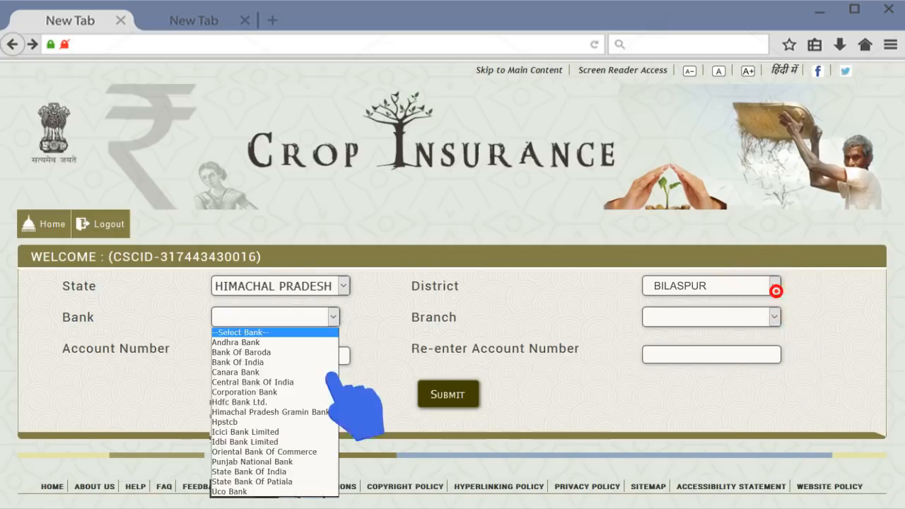
left_click(254, 463)
left_click(773, 316)
left_click(751, 341)
type("1")
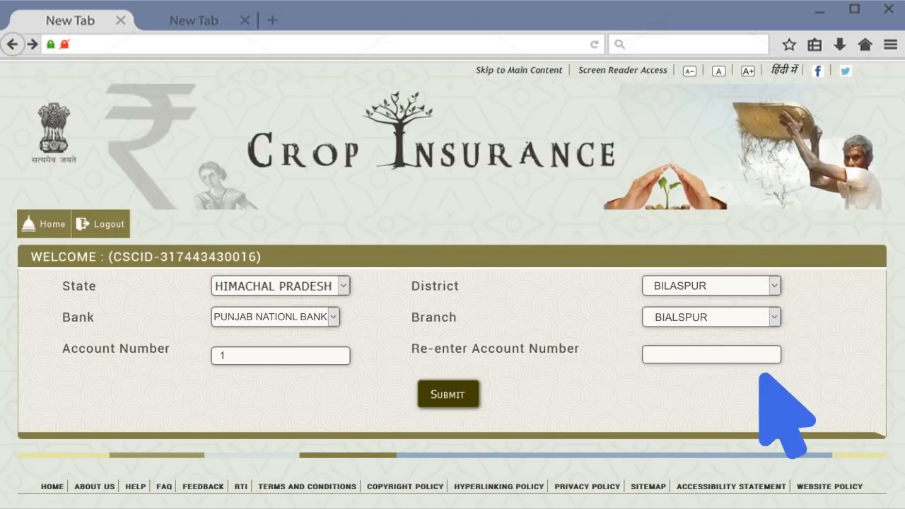
type("234567890")
key("Tab")
type("1234567890")
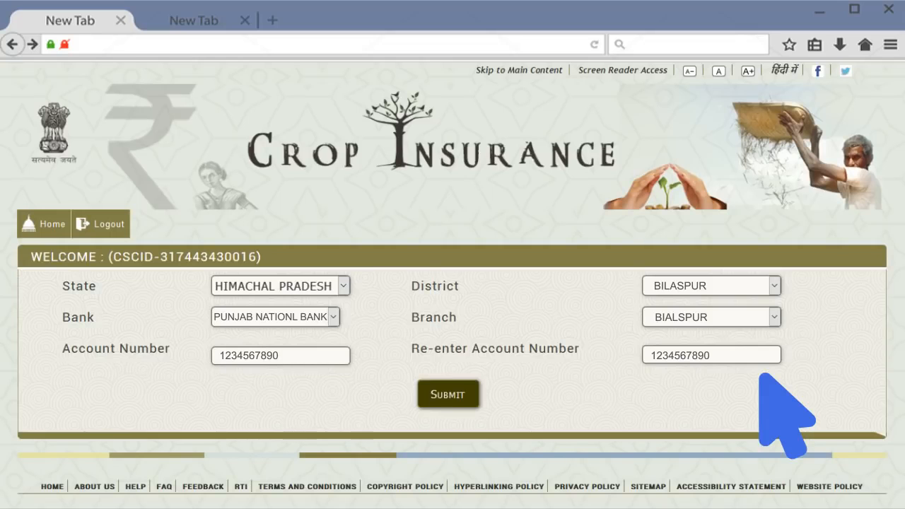
left_click(444, 391)
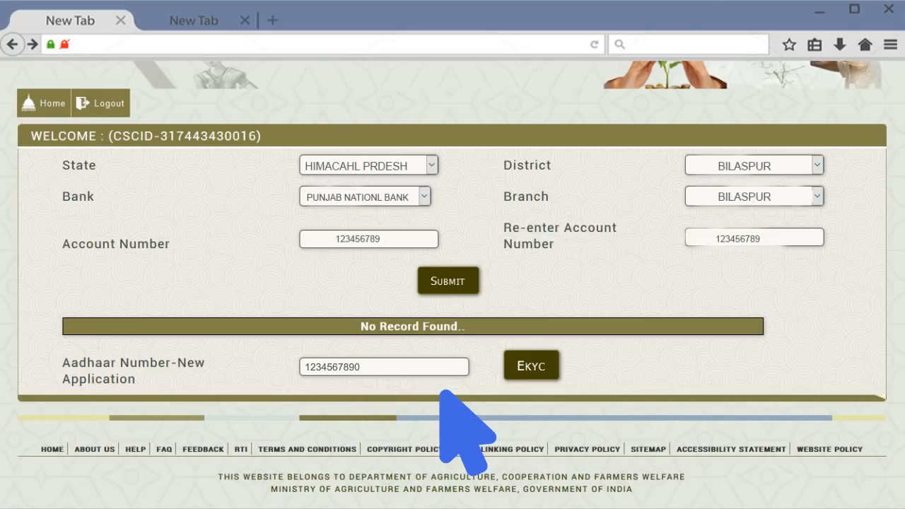
Step: Verify the farmer's Aadhaar through OTP-based eKYC, accepting the security warning
left_click(531, 366)
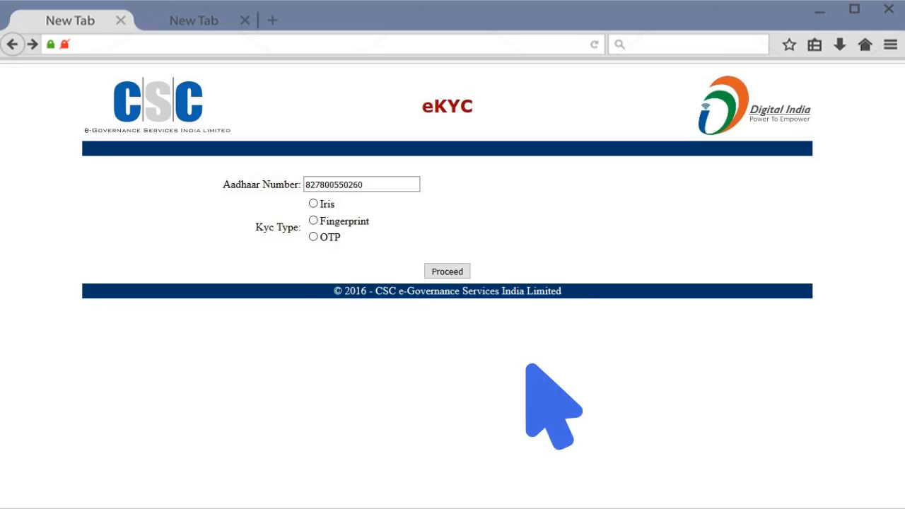
left_click(313, 237)
left_click(444, 271)
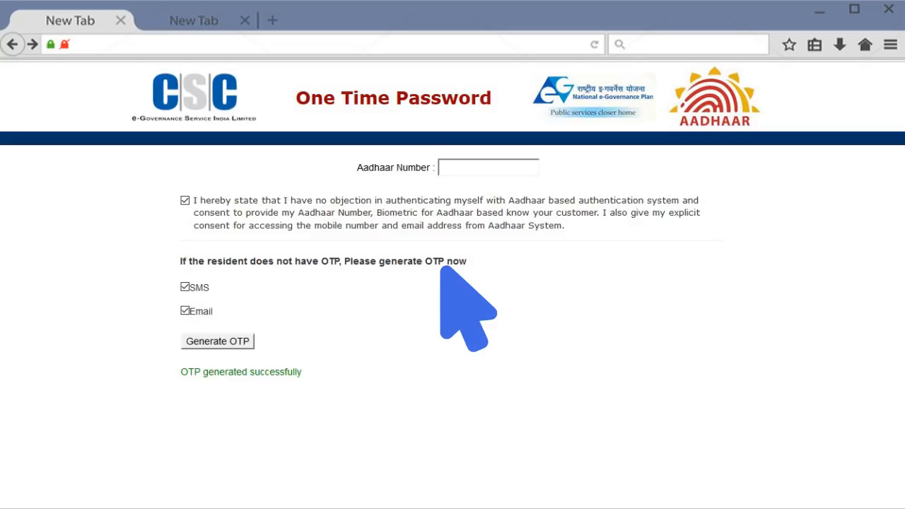
left_click(218, 342)
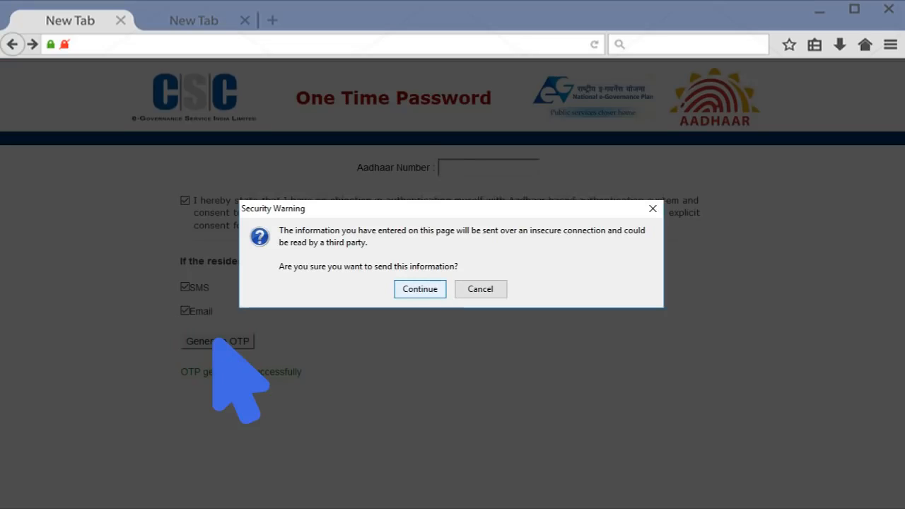
left_click(420, 289)
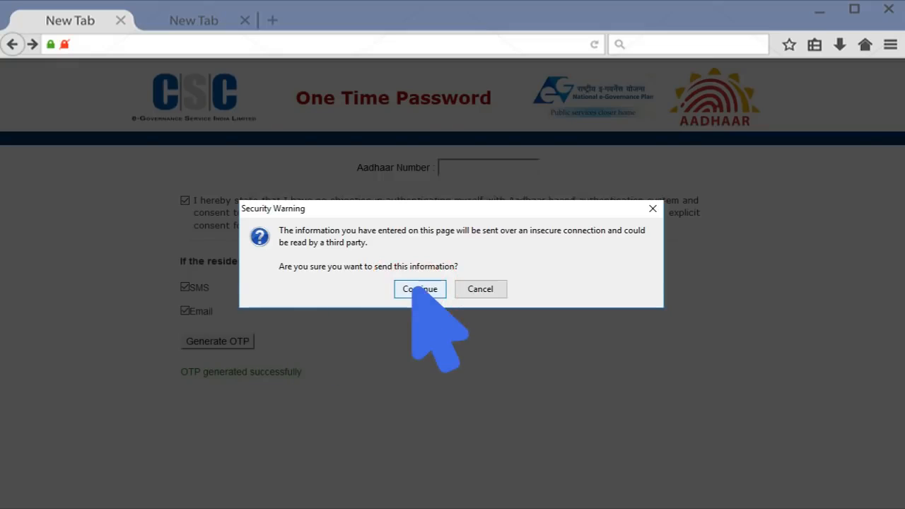
scroll(226, 196, "down", 1)
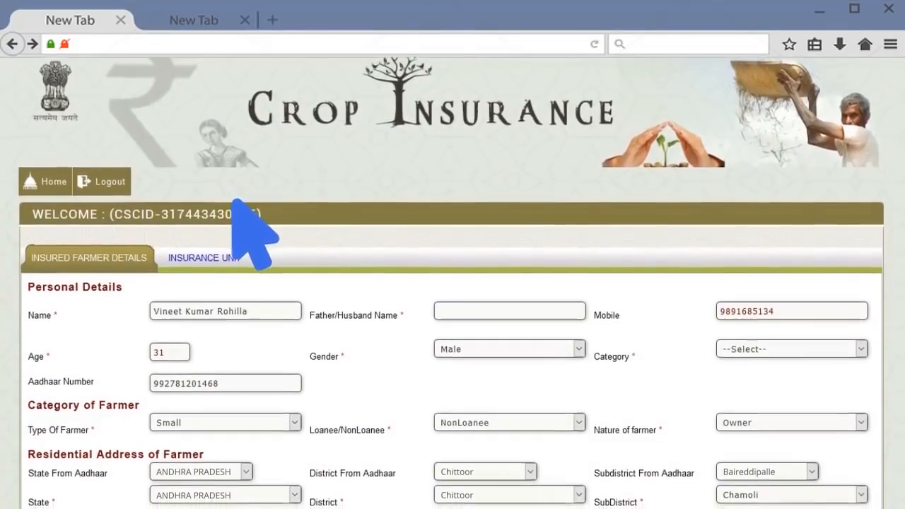
Step: Enter the farmer's father/husband name in the farmer form
scroll(245, 207, "down", 2)
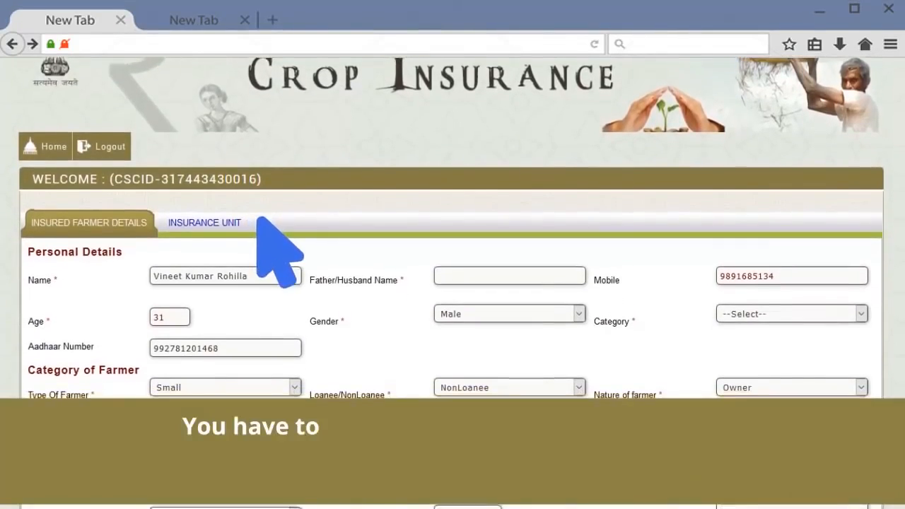
scroll(274, 229, "down", 2)
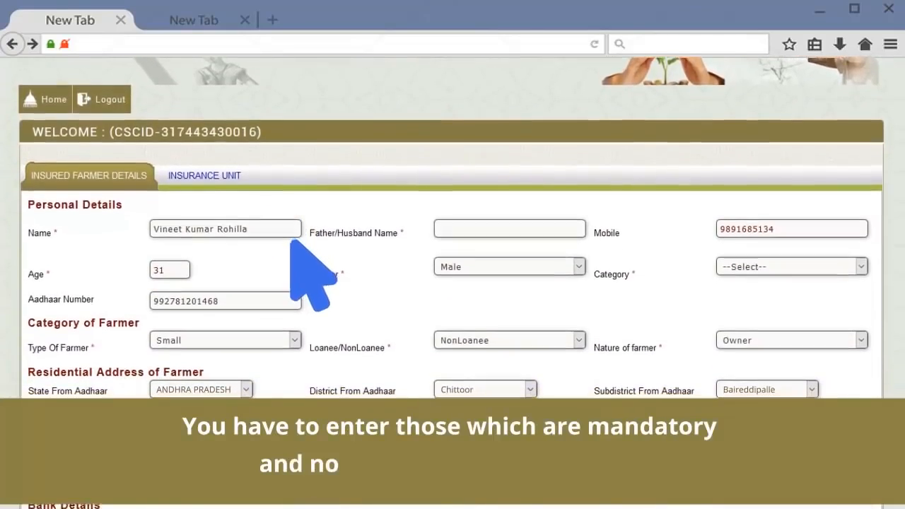
scroll(309, 251, "down", 2)
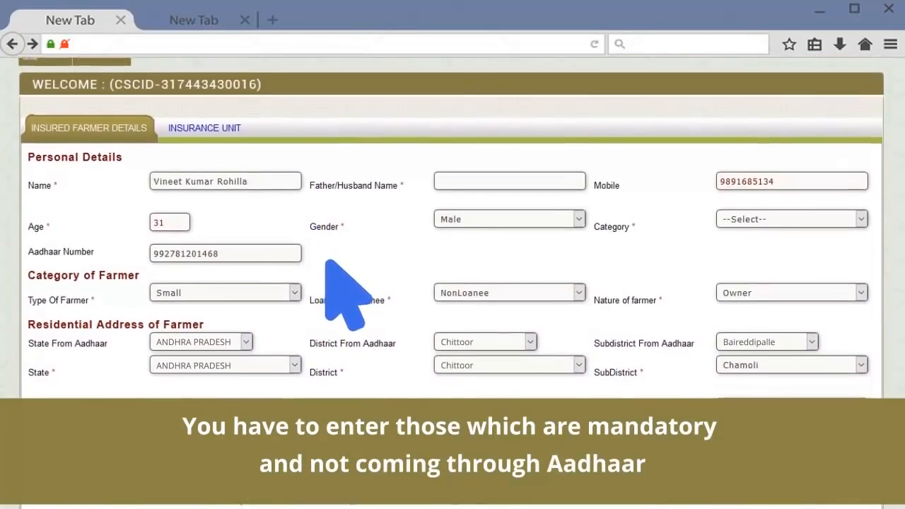
scroll(343, 267, "down", 1)
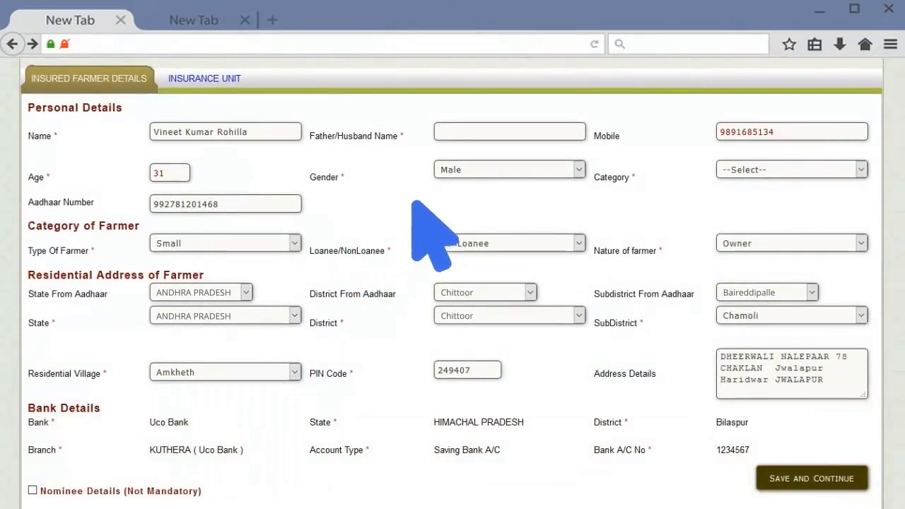
left_click(444, 133)
Step: Set Category to OBC, keeping farmer type Small and nature Owner
left_click(859, 169)
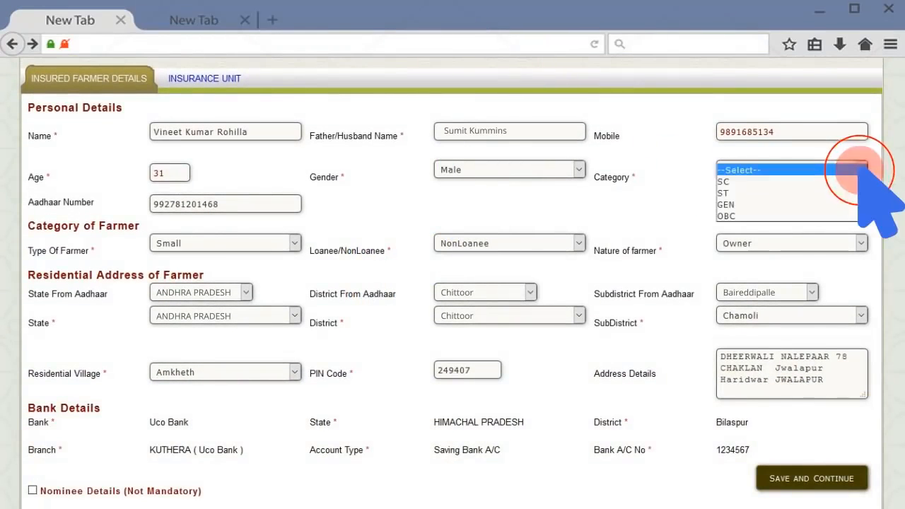
left_click(859, 214)
left_click(290, 243)
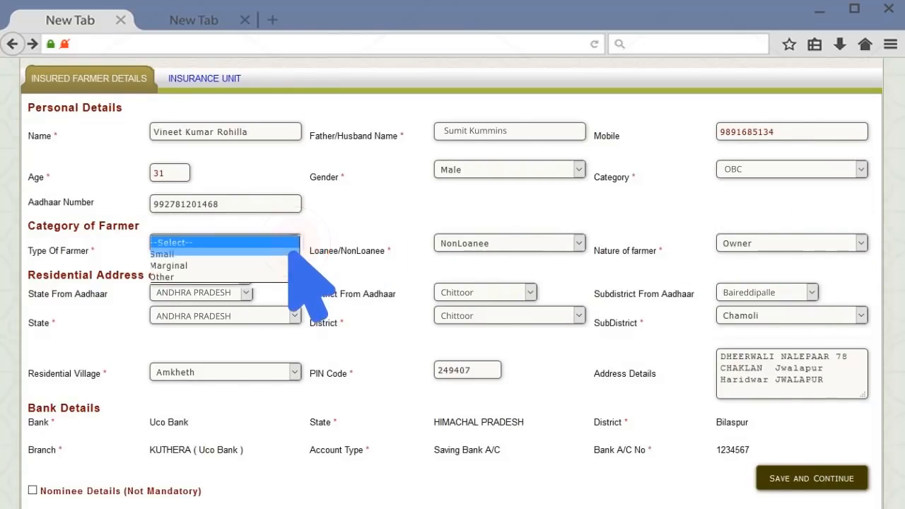
left_click(287, 248)
left_click(855, 244)
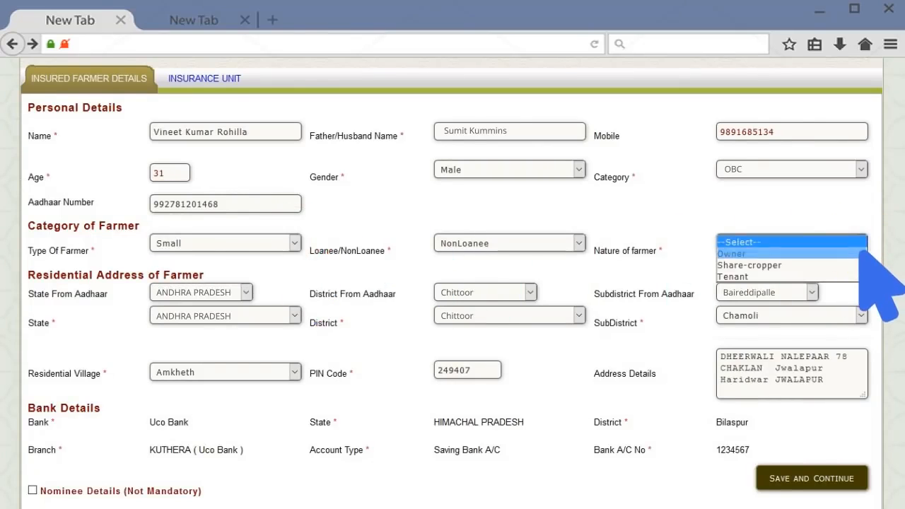
left_click(858, 250)
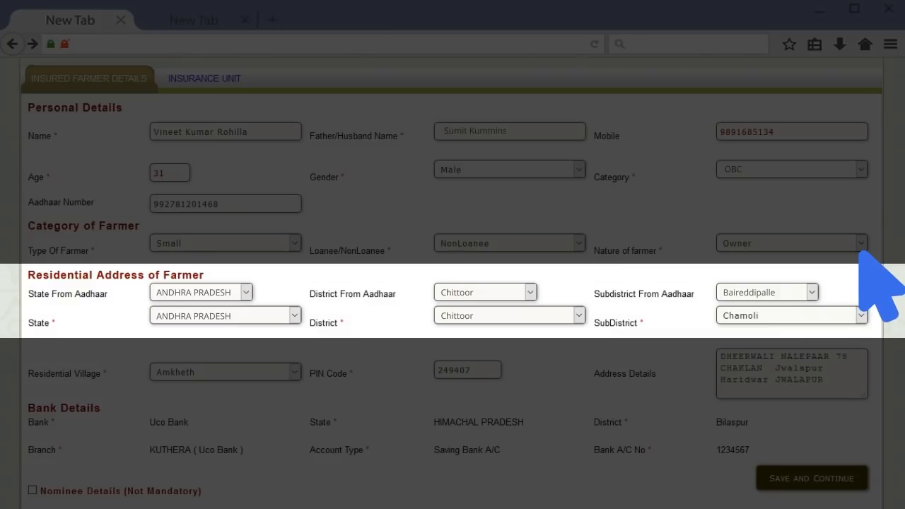
Step: Change the residential subdistrict to Baireddipalle
left_click(859, 315)
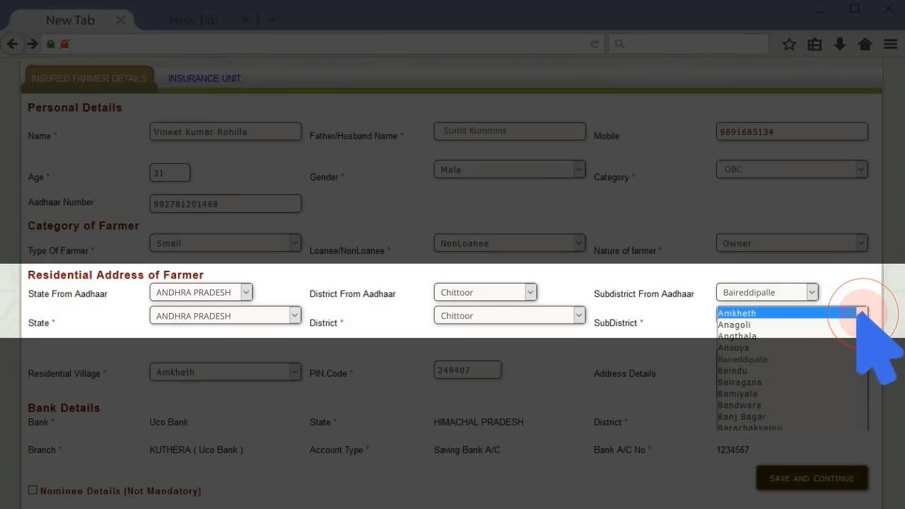
left_click(852, 354)
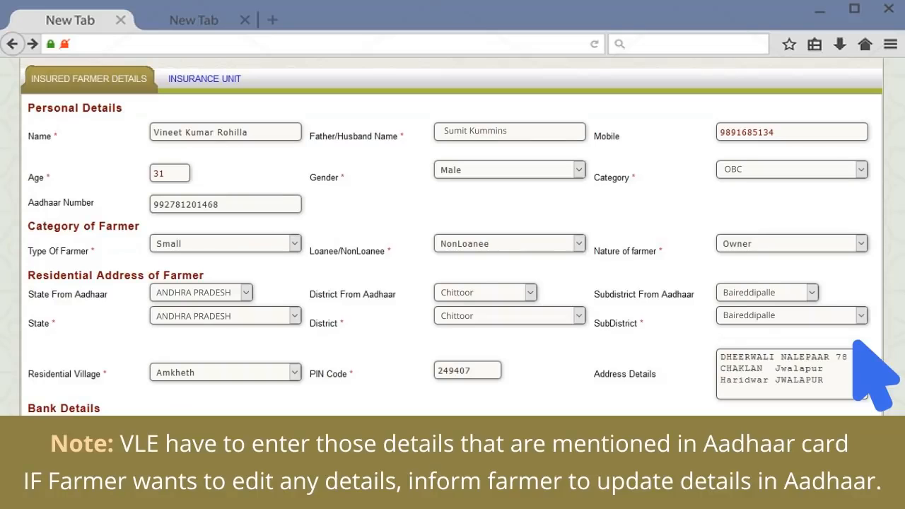
Step: Add the father, aged 55, as nominee with his address and save the farmer details
left_click(34, 489)
scroll(37, 488, "down", 2)
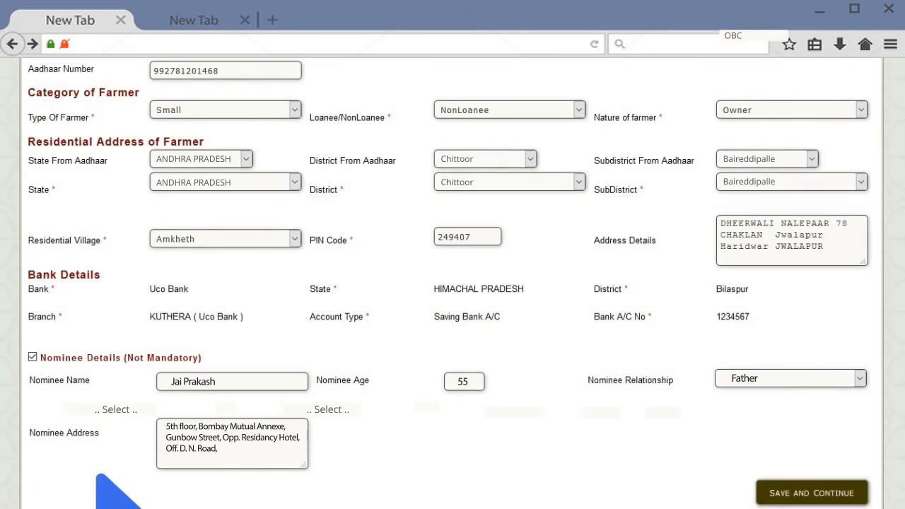
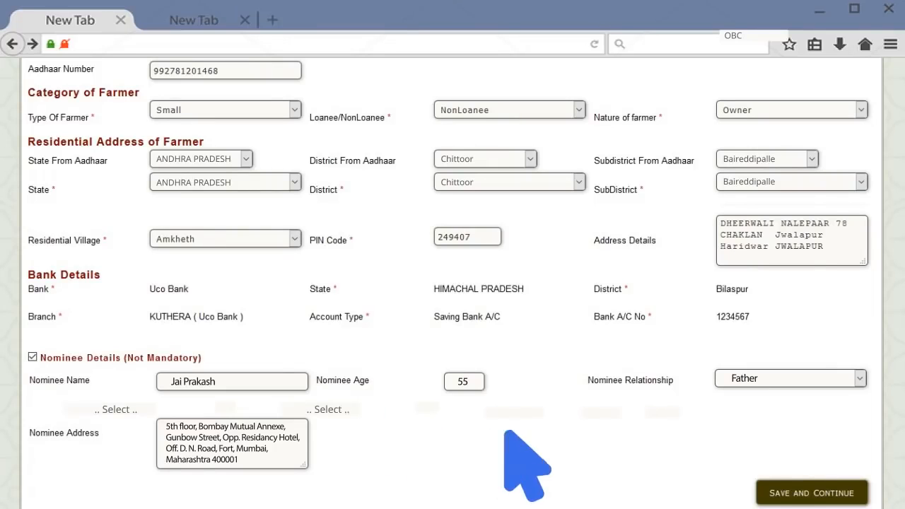
left_click(812, 493)
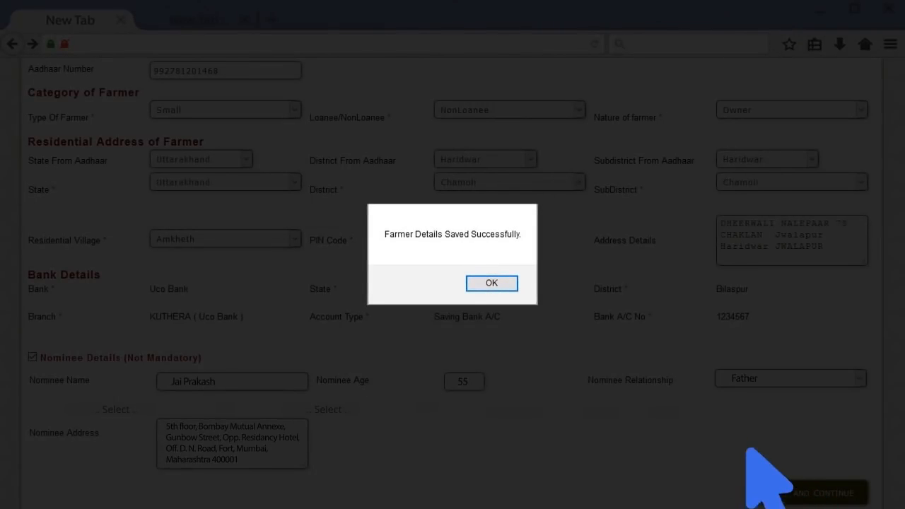
Step: Set the insurance unit to year 2016, Rabi season, Andhra Pradesh, Chittoor district
left_click(491, 282)
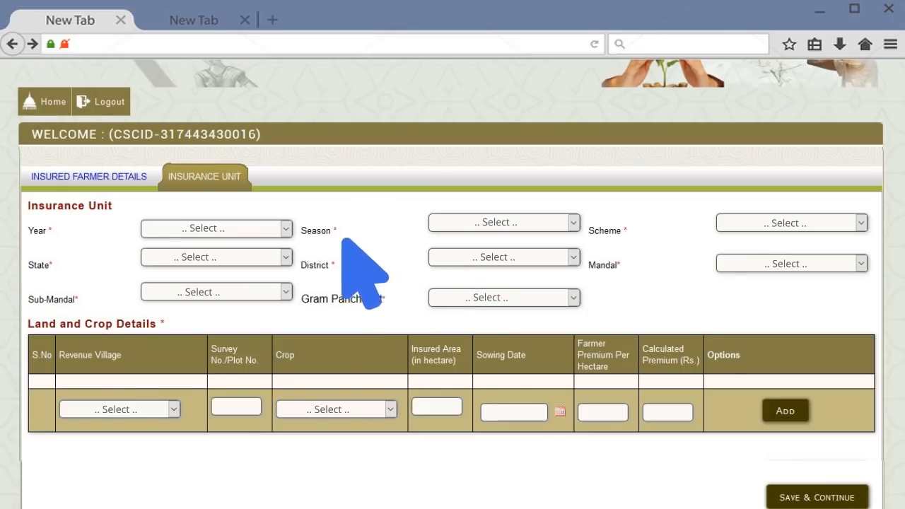
left_click(286, 228)
left_click(262, 243)
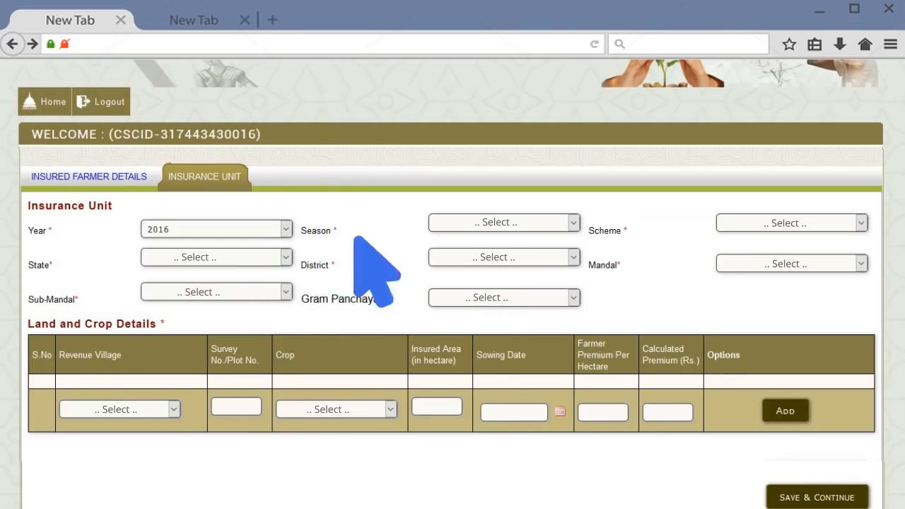
left_click(573, 222)
left_click(523, 253)
left_click(283, 257)
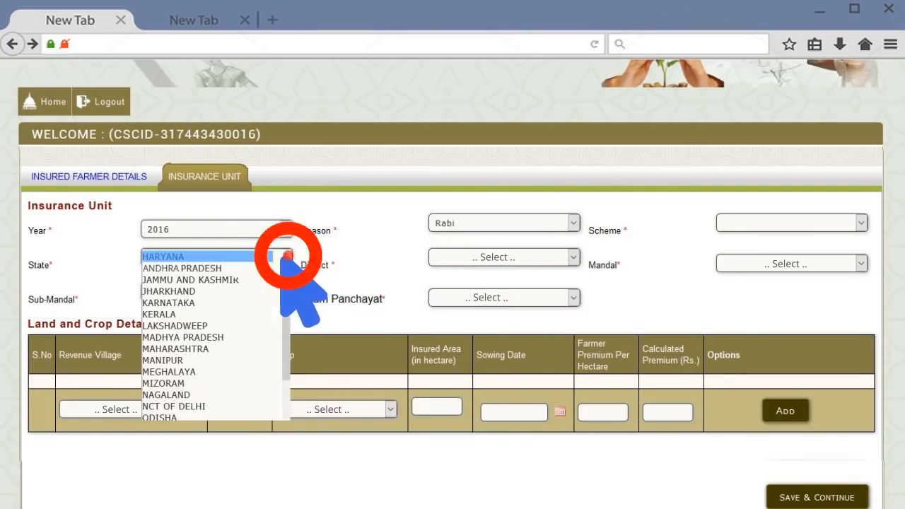
left_click(192, 267)
left_click(487, 257)
left_click(537, 285)
Step: Set mandal, sub-mandal and gram panchayat all to Baireddipalle
left_click(856, 263)
left_click(813, 272)
left_click(284, 292)
left_click(281, 298)
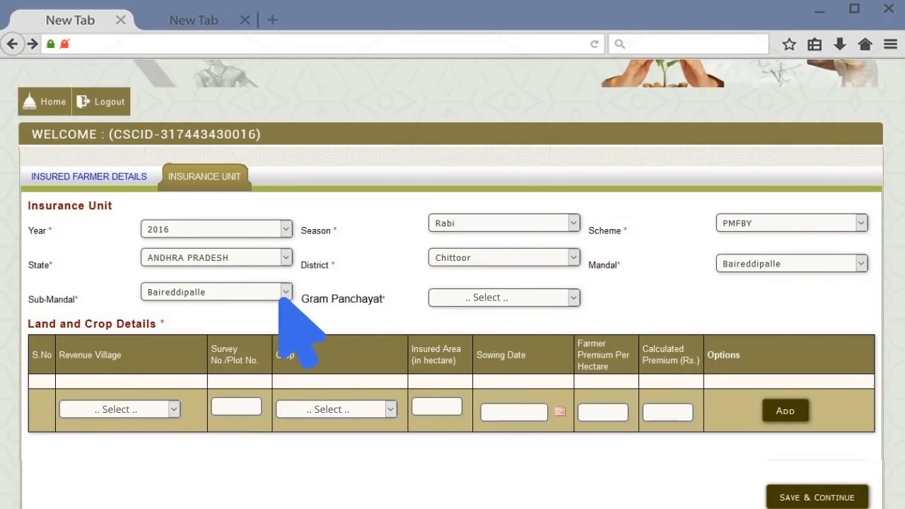
left_click(572, 298)
left_click(569, 311)
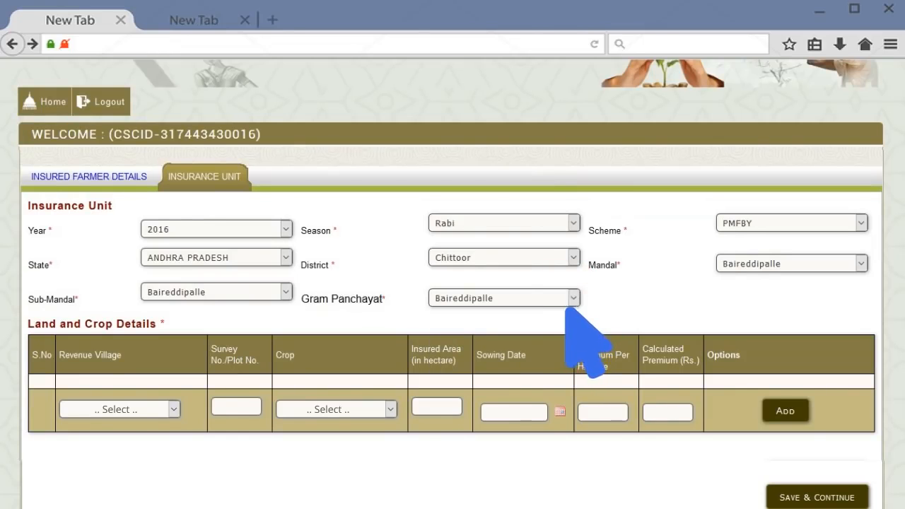
scroll(430, 262, "down", 3)
scroll(285, 251, "down", 2)
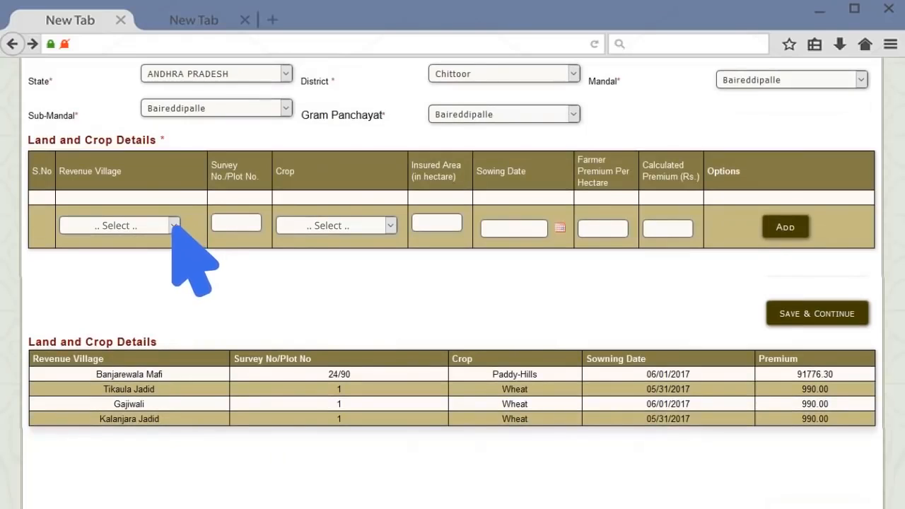
Step: Add a Paddy (dhan) row: village Baireddipalle, survey 30, 1 hectare, sown 07/06/2017
left_click(174, 225)
left_click(168, 232)
left_click(236, 223)
type("30")
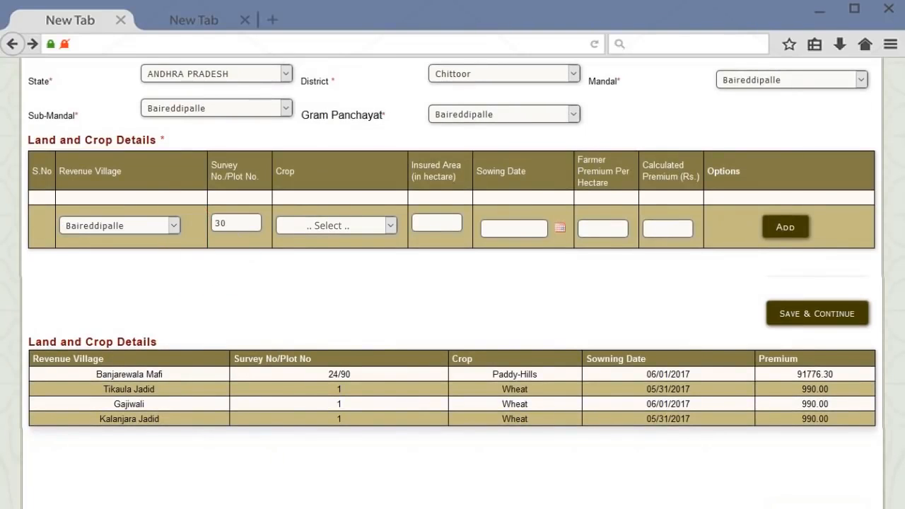
left_click(390, 224)
left_click(385, 246)
left_click(417, 223)
type("1")
left_click(559, 227)
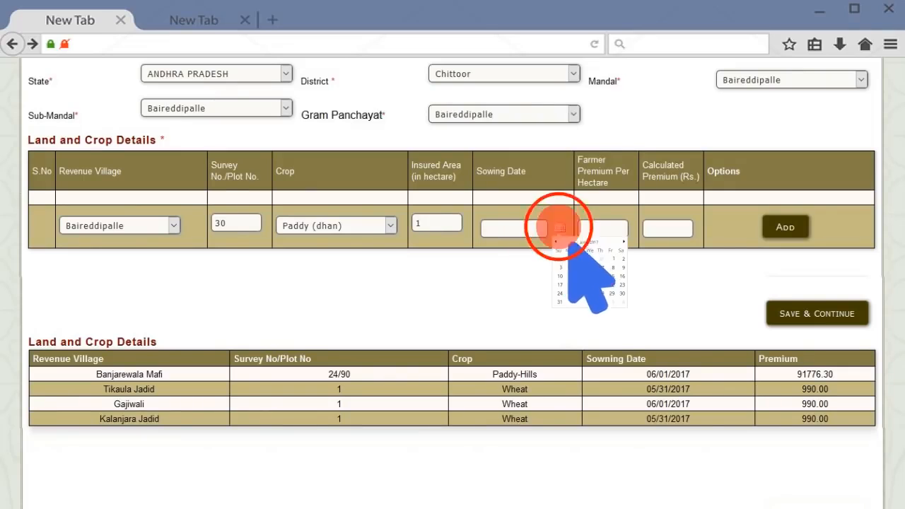
left_click(596, 258)
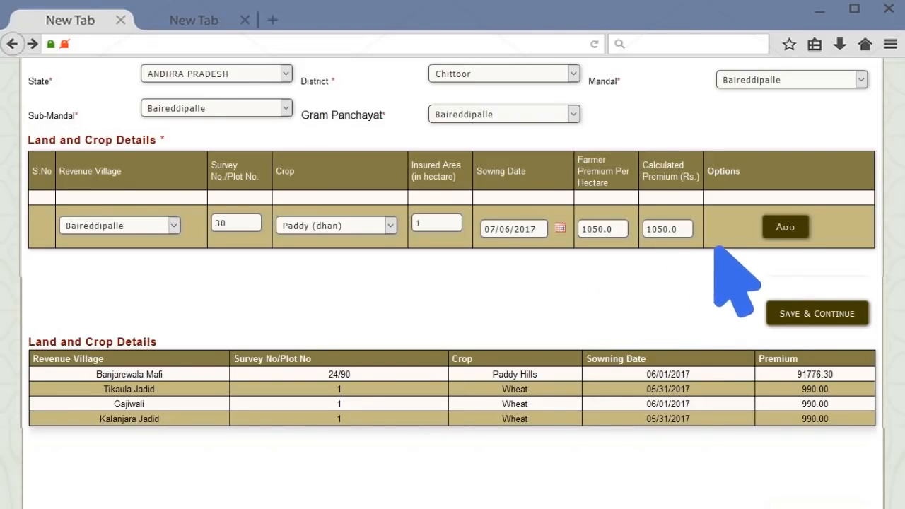
left_click(785, 227)
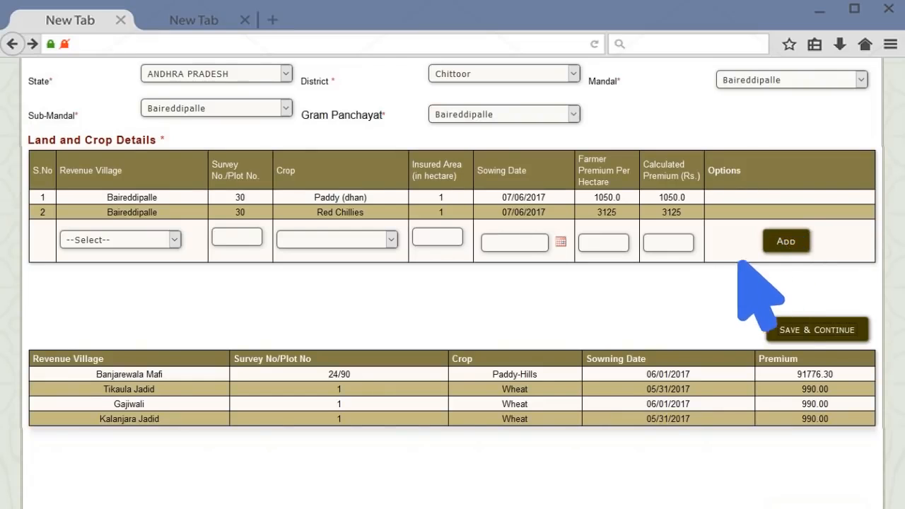
scroll(719, 278, "up", 5)
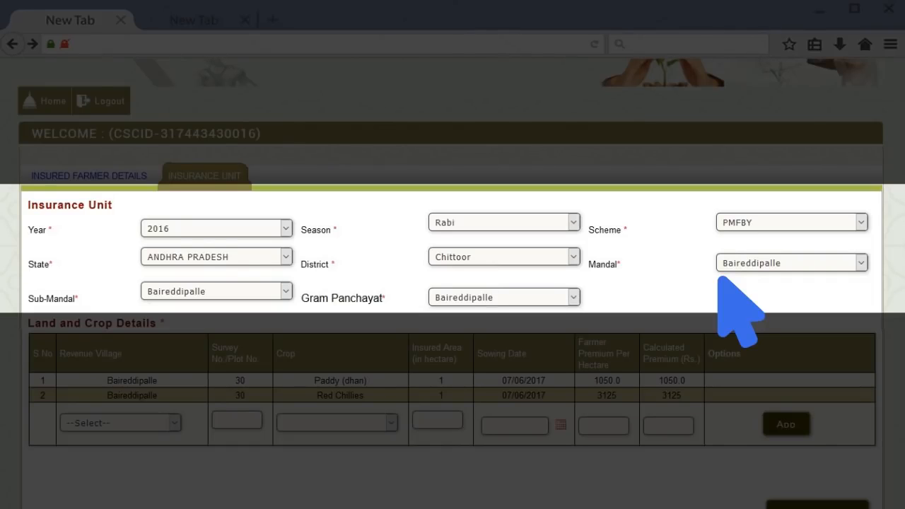
scroll(718, 277, "down", 3)
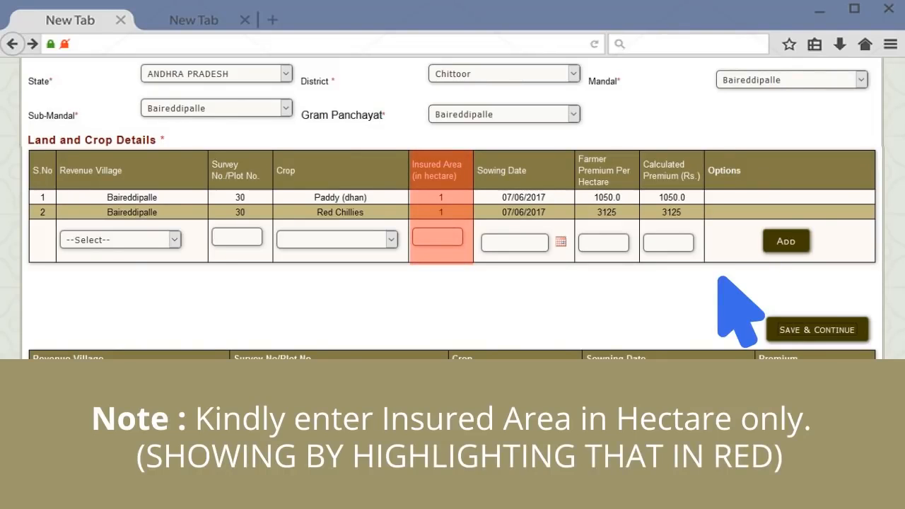
Step: Save crop details, then attach Land Record.pdf and Passbook & Cheque.pdf
left_click(795, 327)
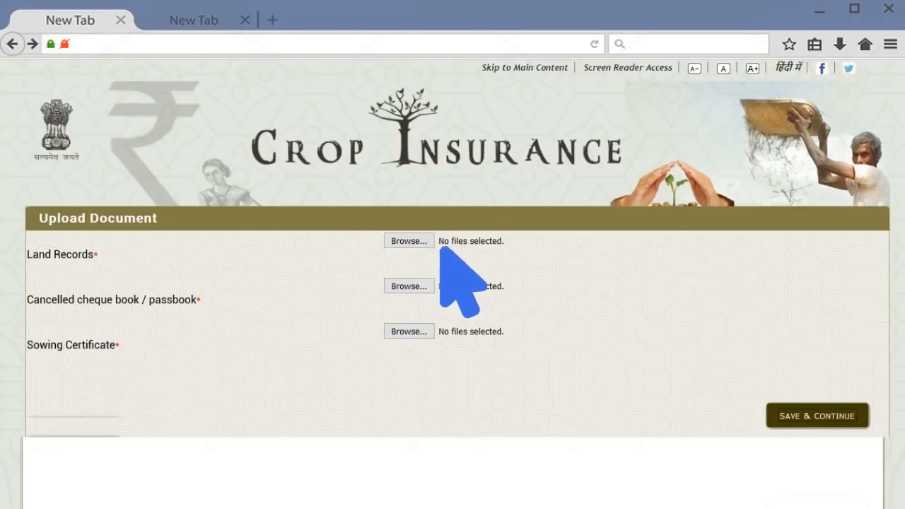
left_click(417, 241)
left_click(167, 140)
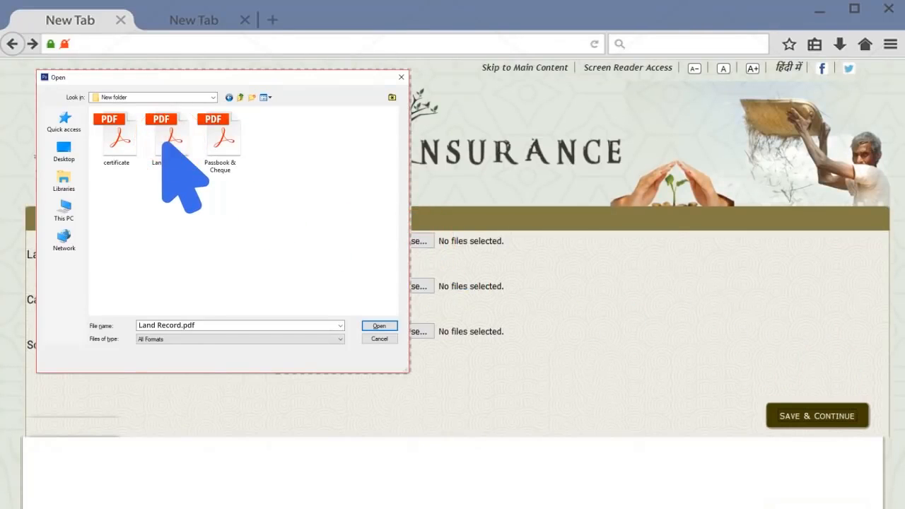
left_click(379, 325)
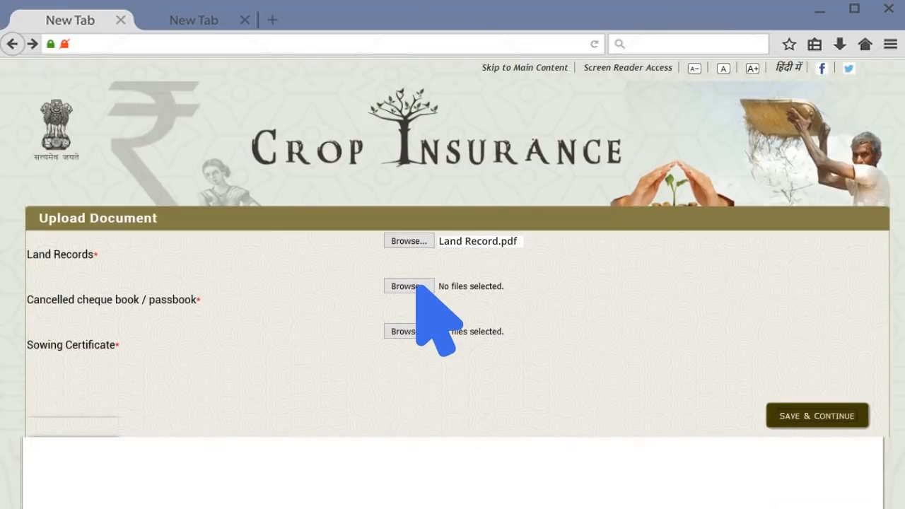
left_click(417, 286)
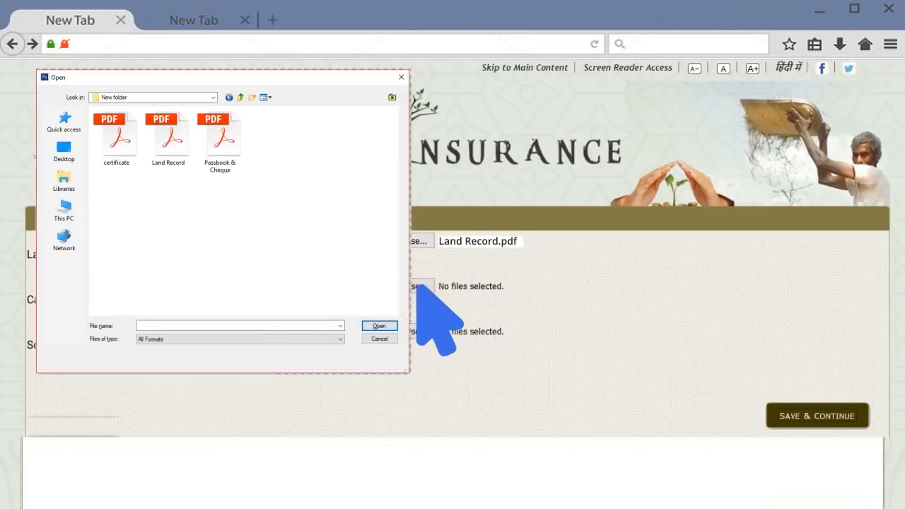
left_click(223, 141)
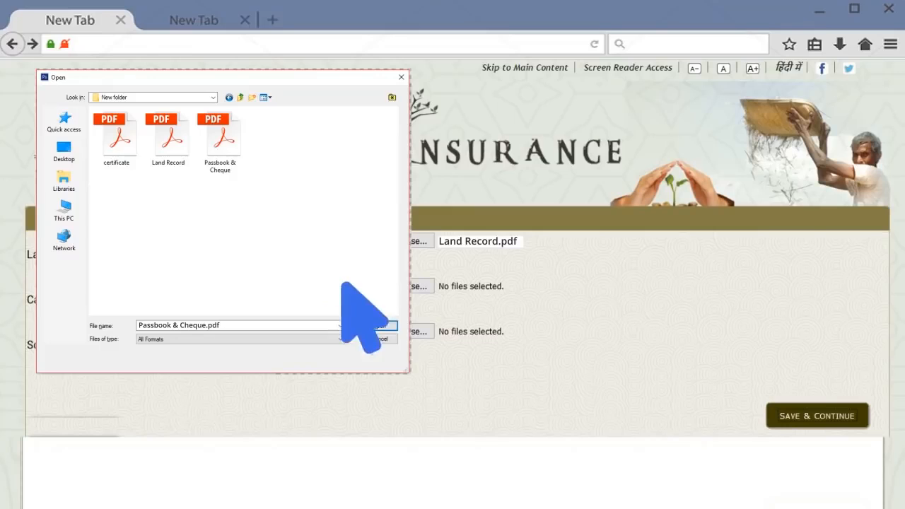
left_click(375, 325)
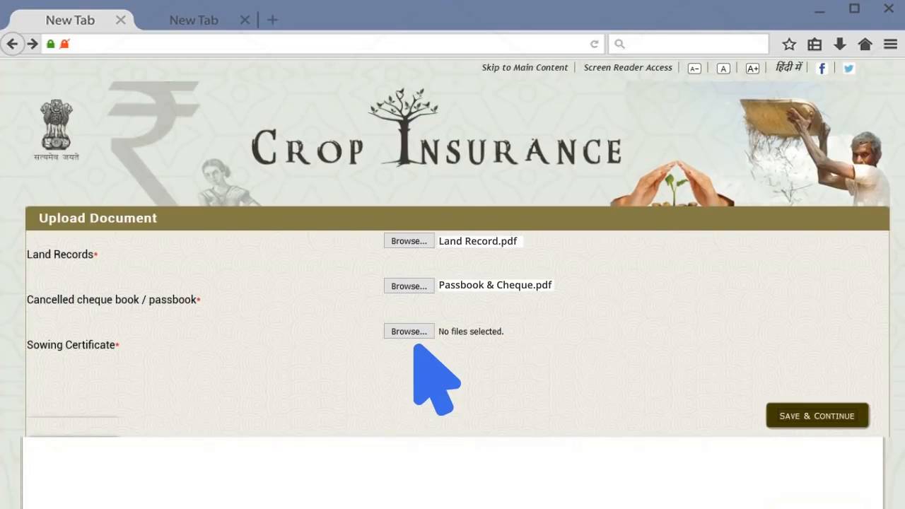
Step: Attach certificate.pdf as the sowing certificate and save the documents
left_click(407, 330)
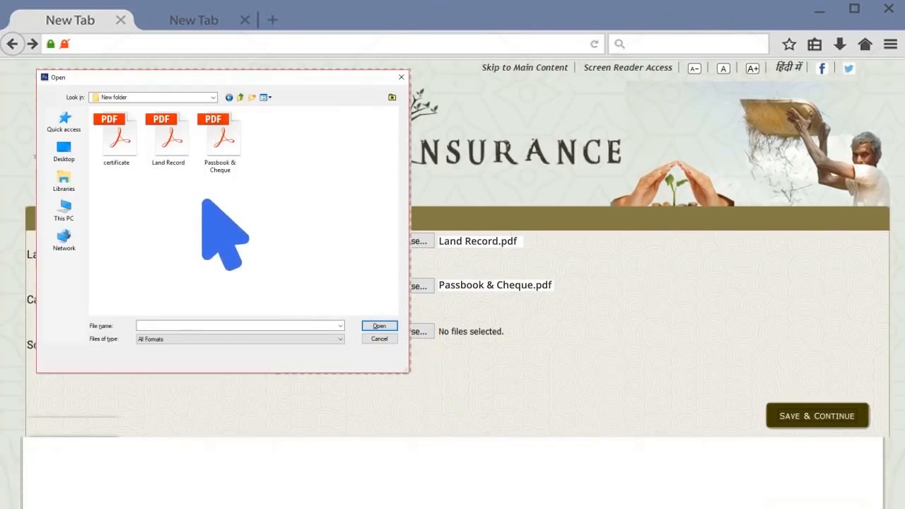
left_click(115, 141)
left_click(377, 326)
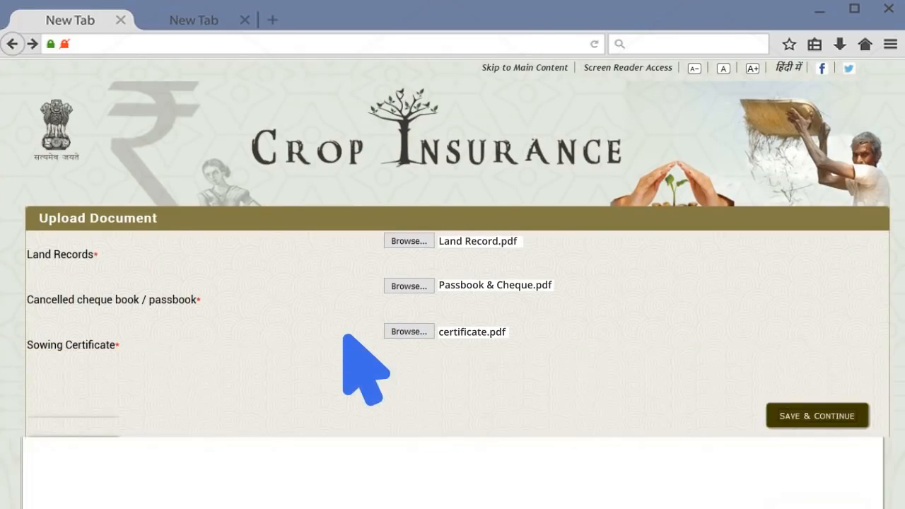
left_click(809, 414)
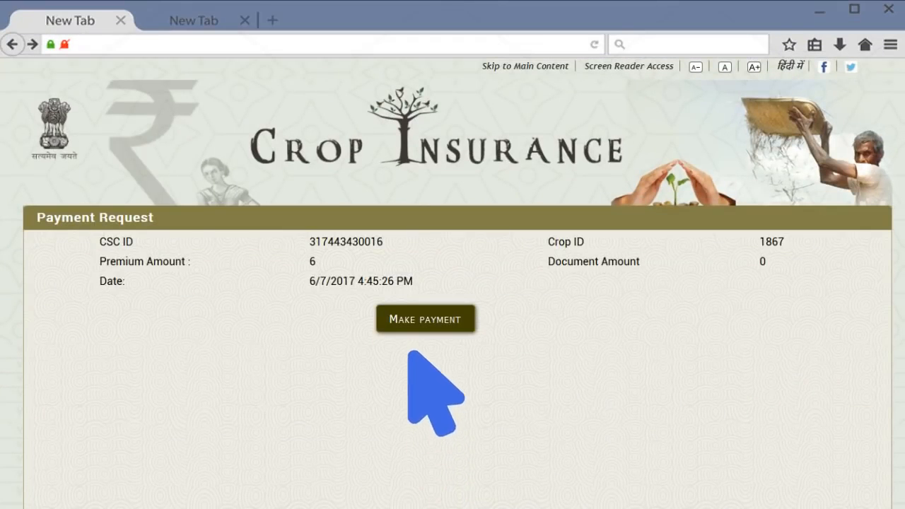
Step: Pay the premium from the CSC wallet, validating with the wallet password and PIN
left_click(420, 322)
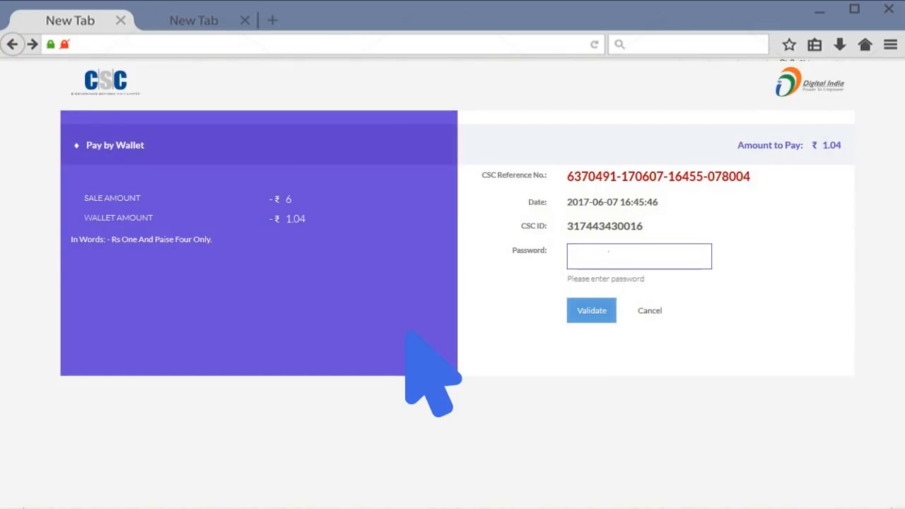
type("******")
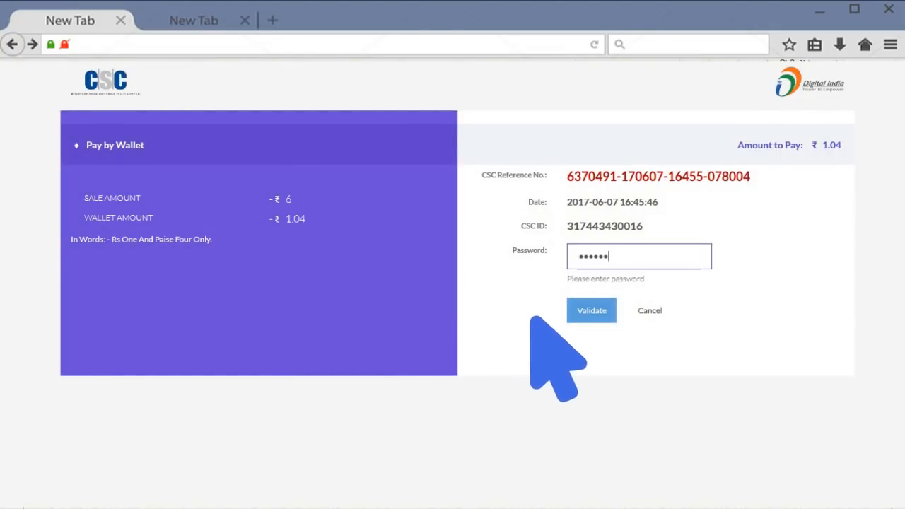
left_click(591, 311)
type("***************")
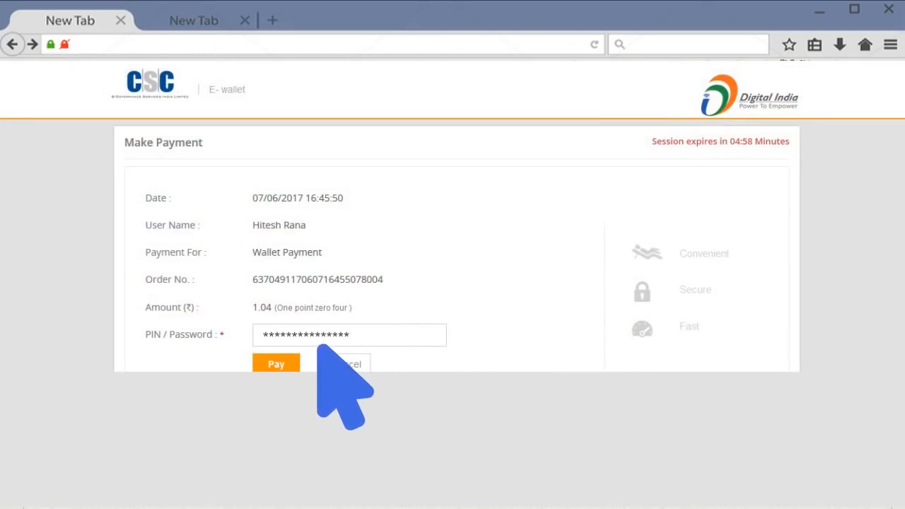
left_click(275, 361)
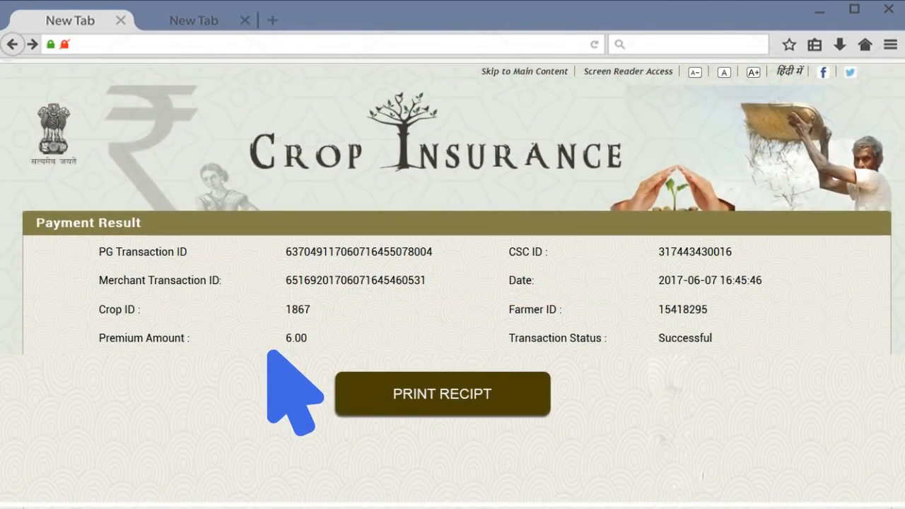
Step: Generate the payment receipt and open the acknowledgement receipt PDF
left_click(428, 387)
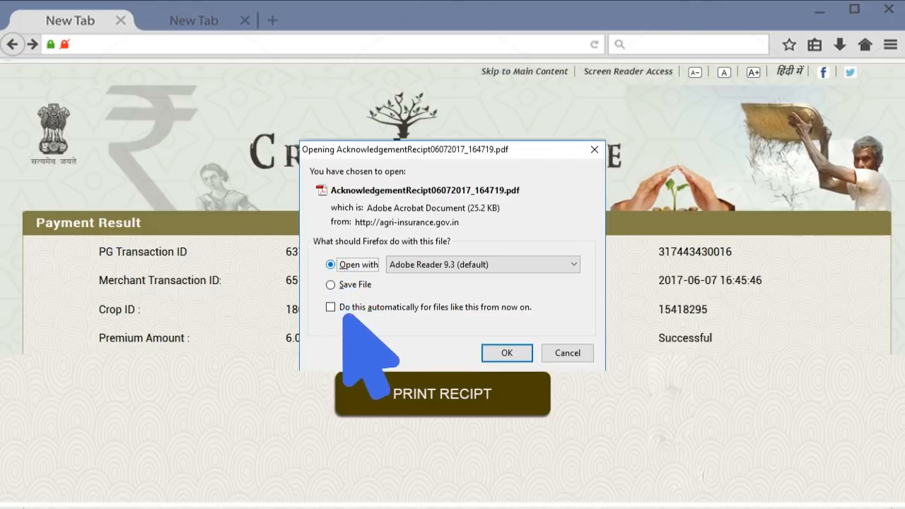
left_click(505, 351)
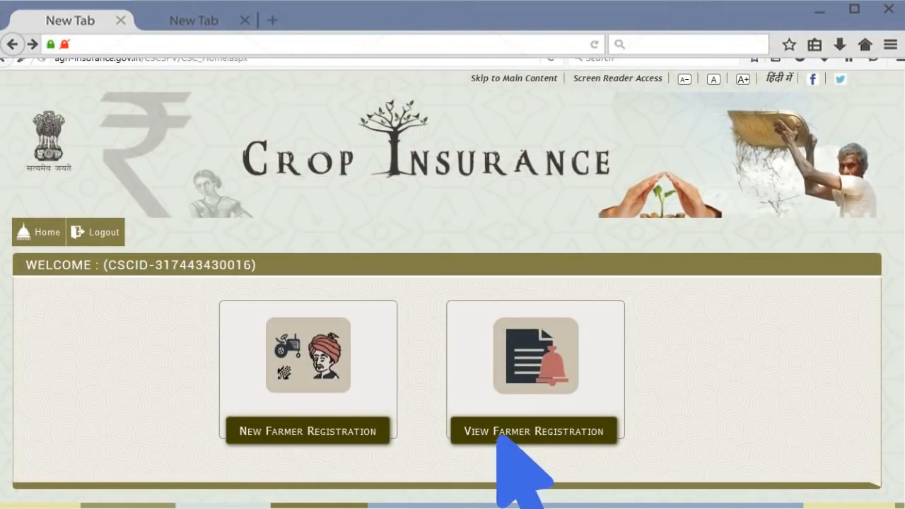
Step: Load the farmer registration applications for Year 2016, Season Rabi
left_click(549, 365)
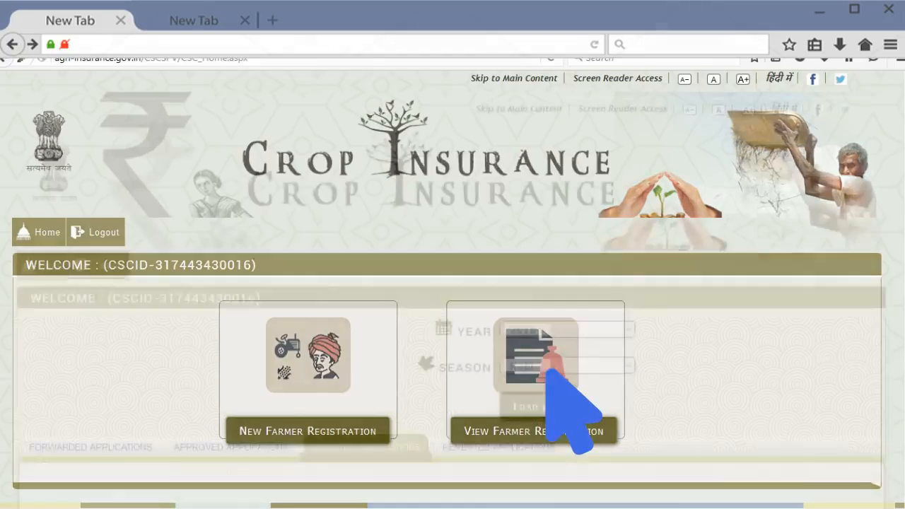
left_click(526, 292)
left_click(514, 324)
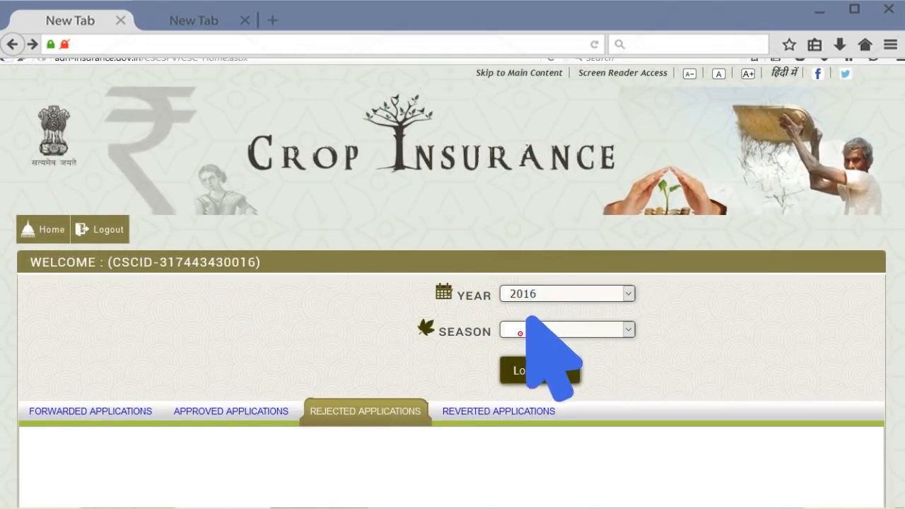
left_click(544, 330)
left_click(529, 328)
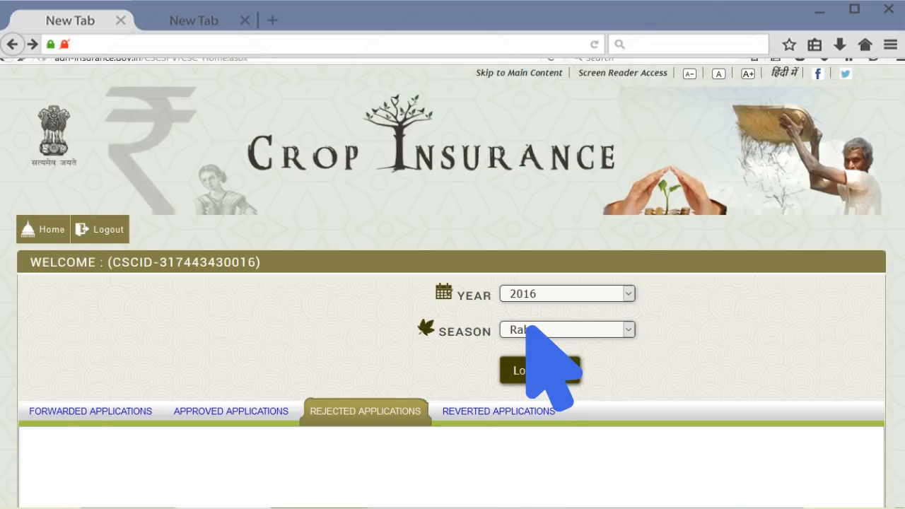
left_click(540, 369)
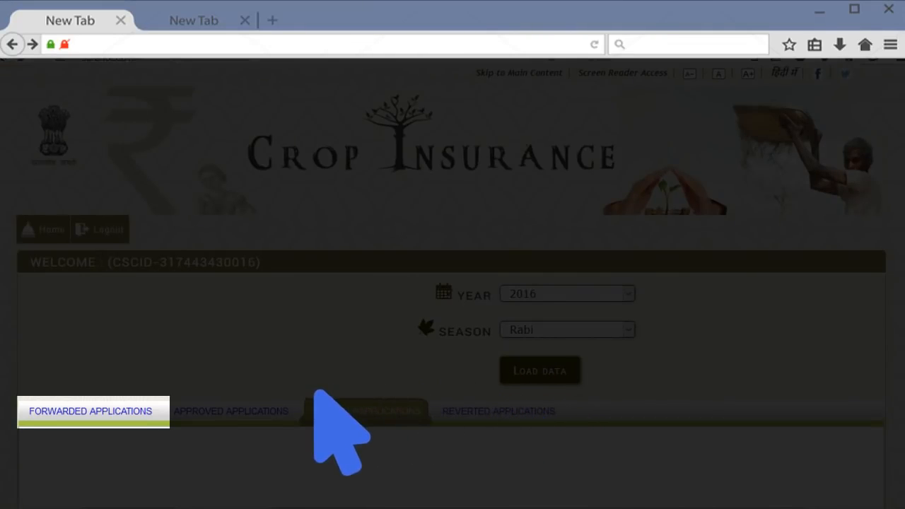
Step: Review the forwarded, approved, rejected and reverted application lists in turn
left_click(86, 410)
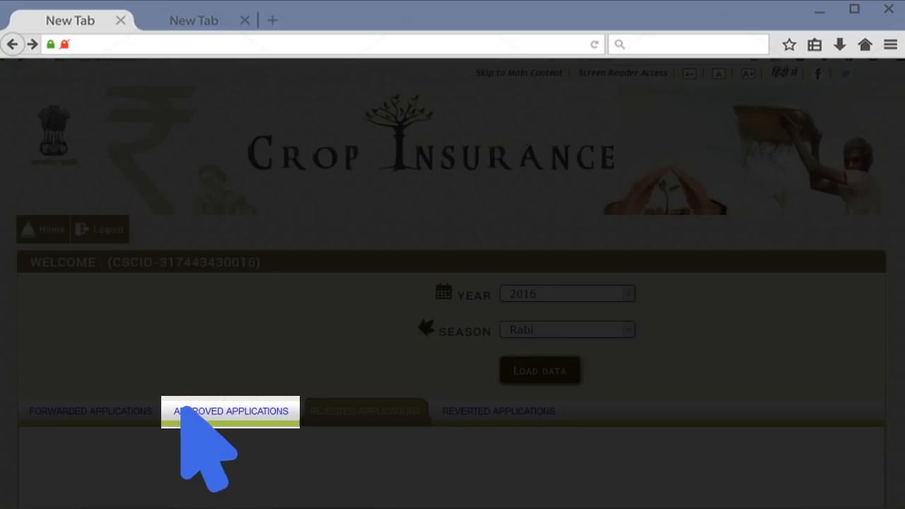
left_click(233, 410)
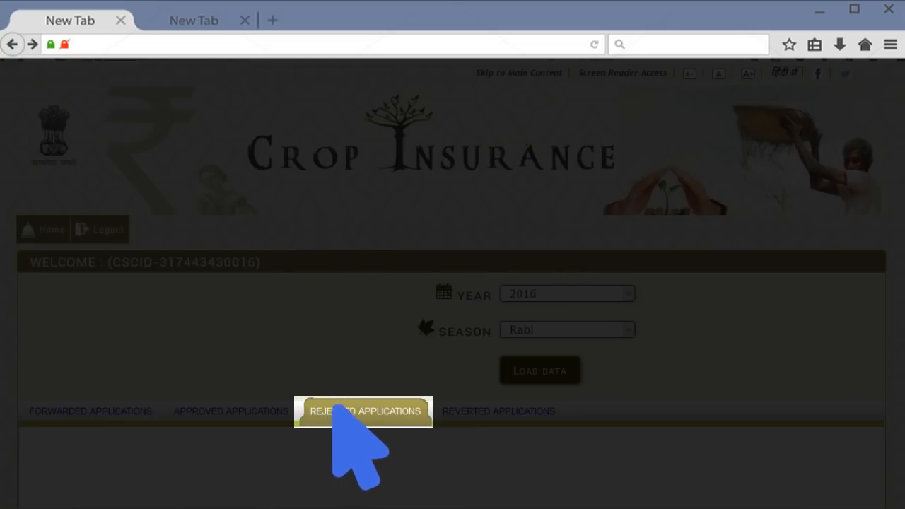
left_click(361, 411)
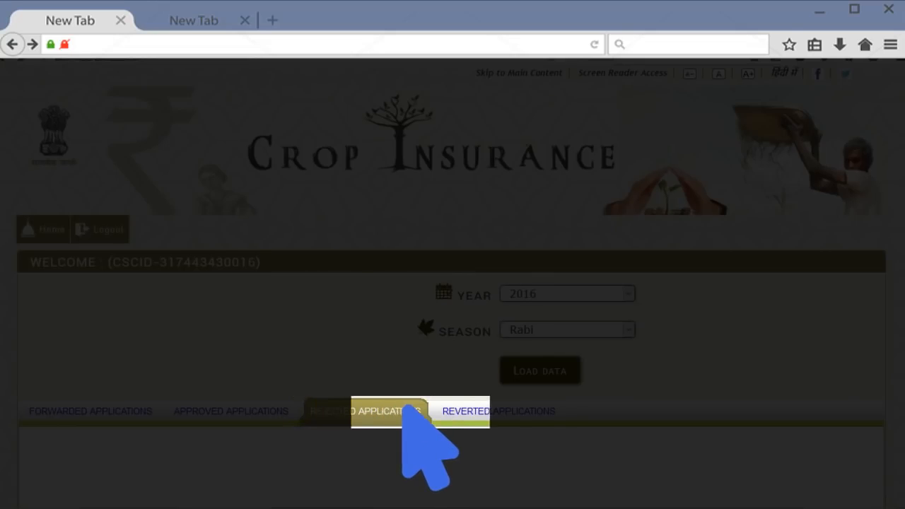
left_click(498, 406)
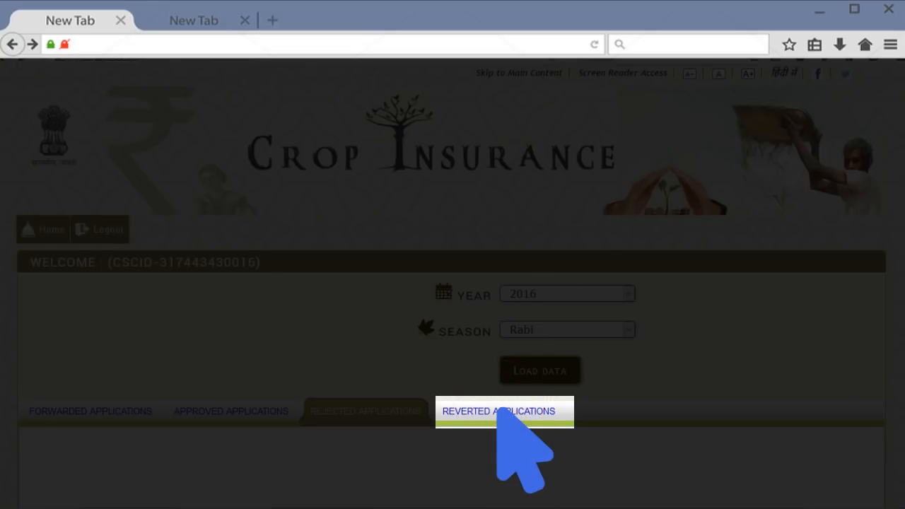